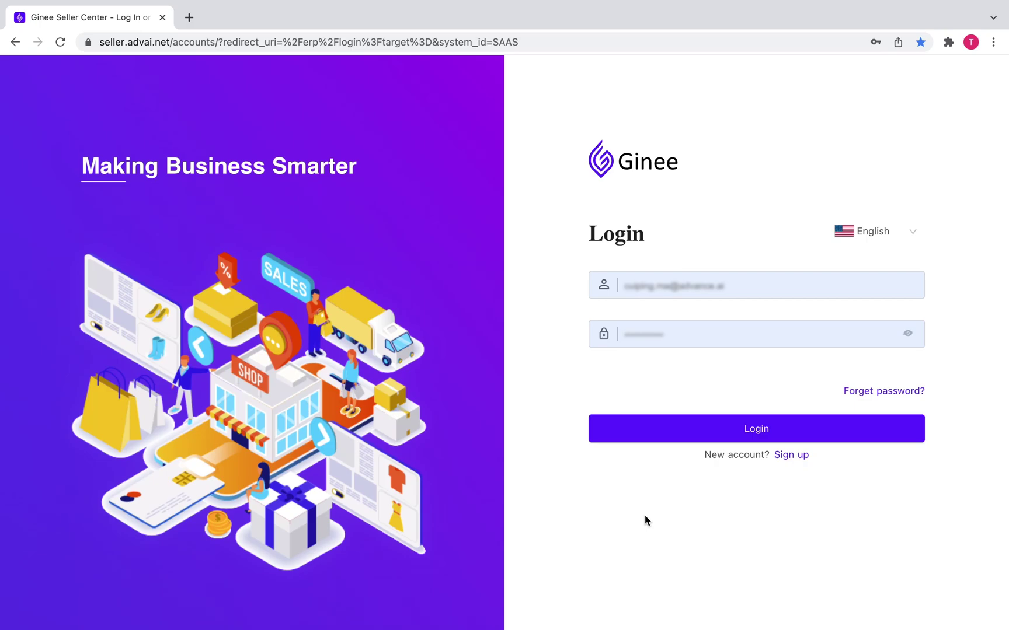
Sign in to the Ginee ERP seller center from the login page
left_click(673, 431)
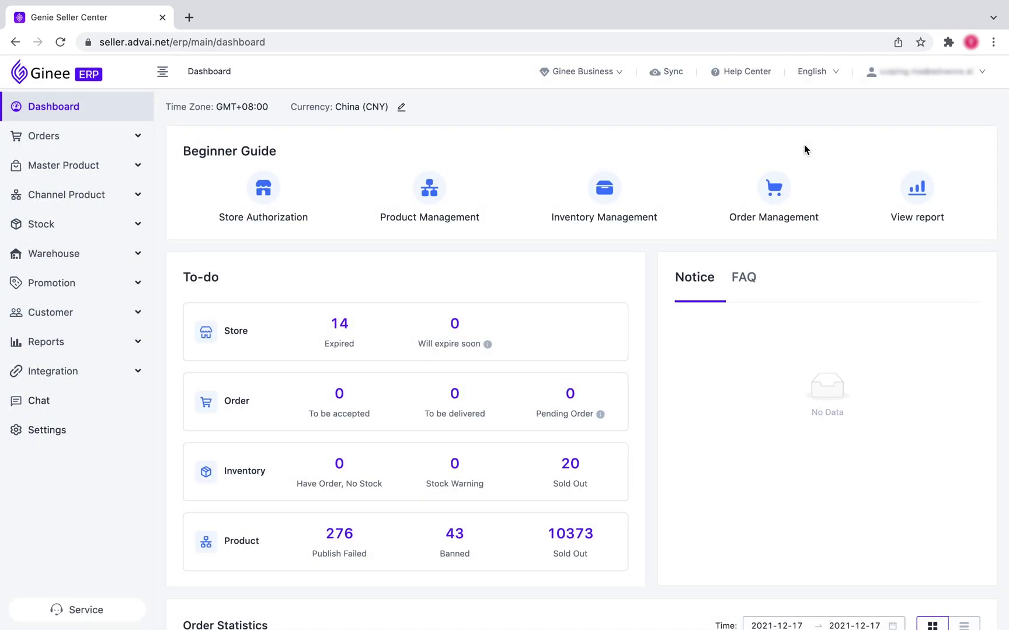
mouse_move(926, 72)
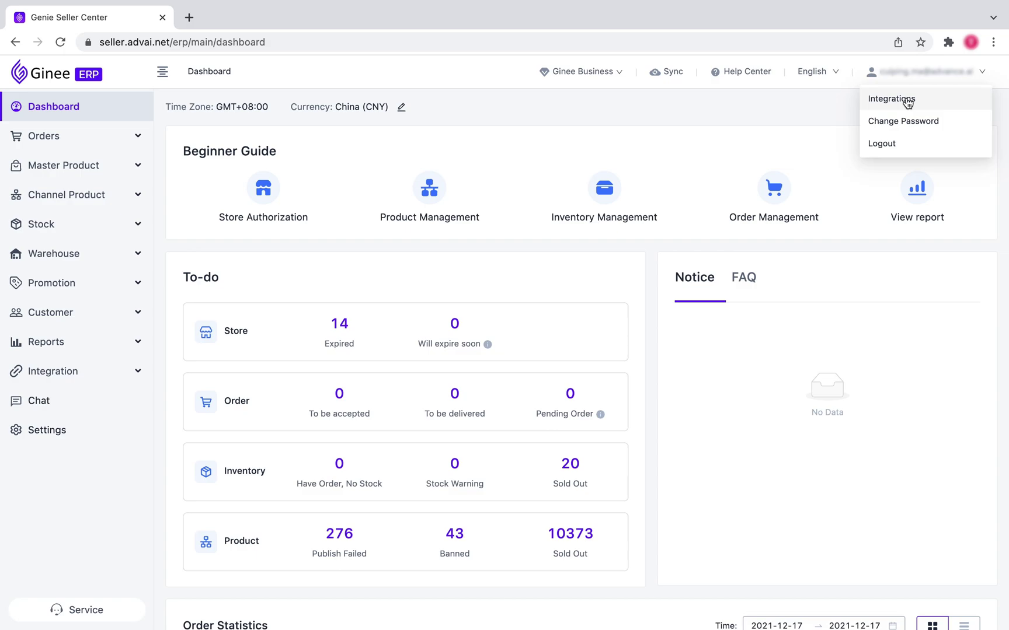
From Integrations, start adding a Shopee store, then back out to the Add Store page
left_click(906, 99)
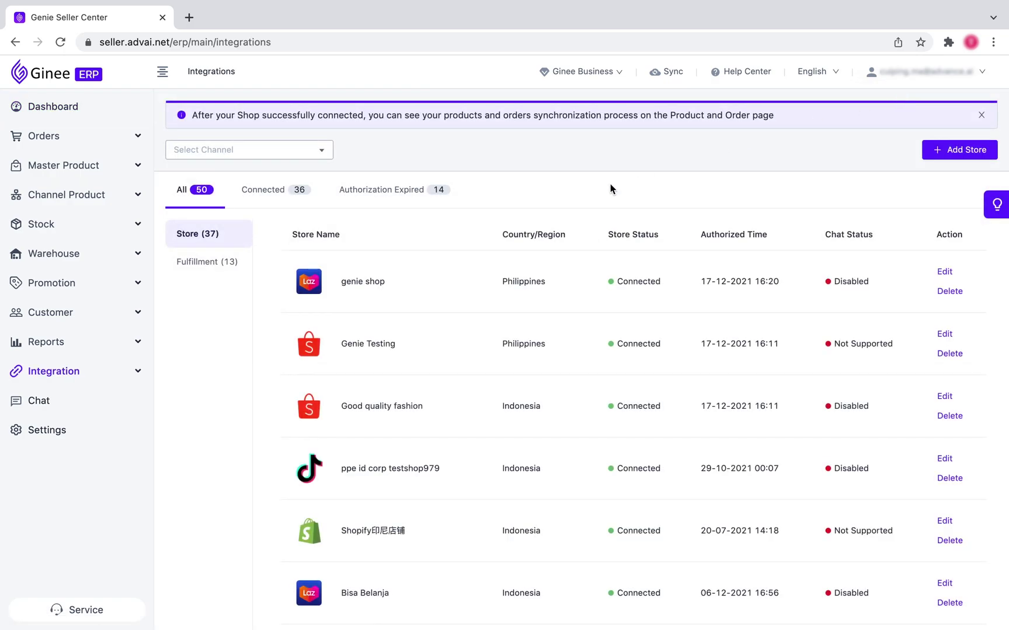
left_click(949, 153)
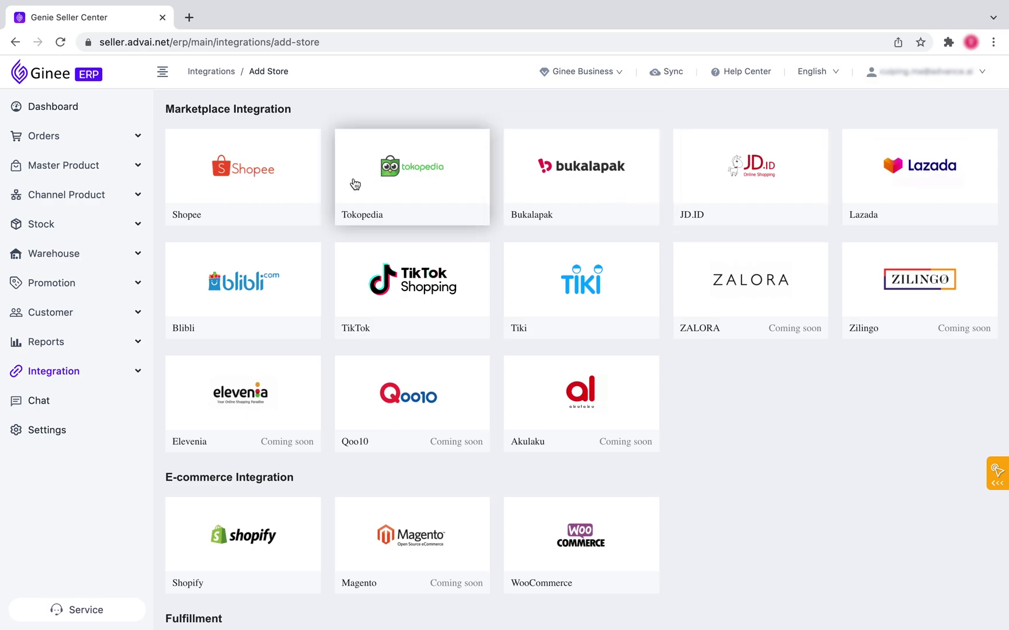
left_click(306, 178)
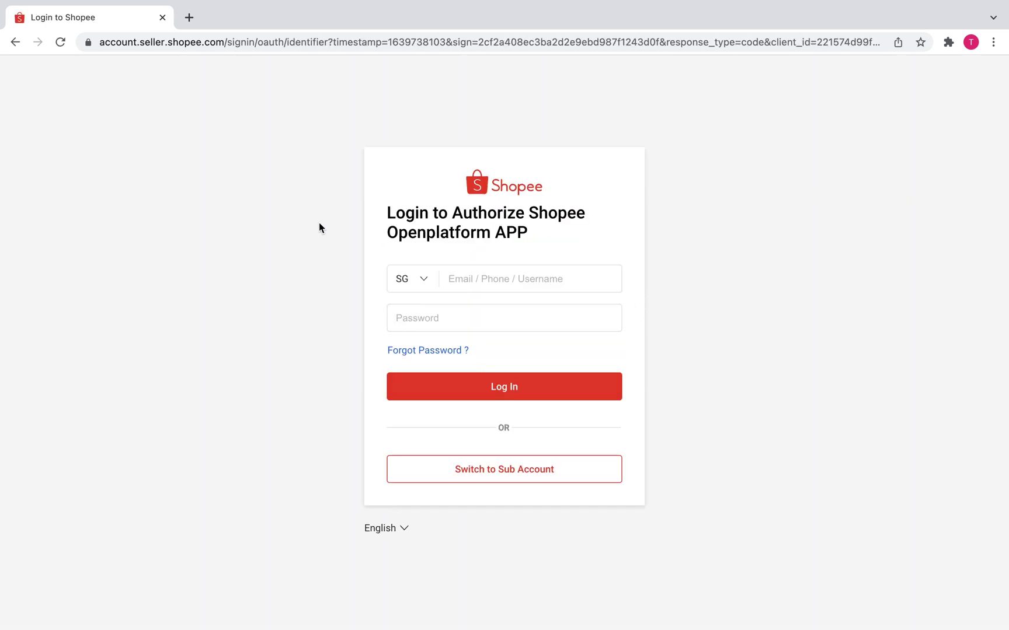
left_click(15, 42)
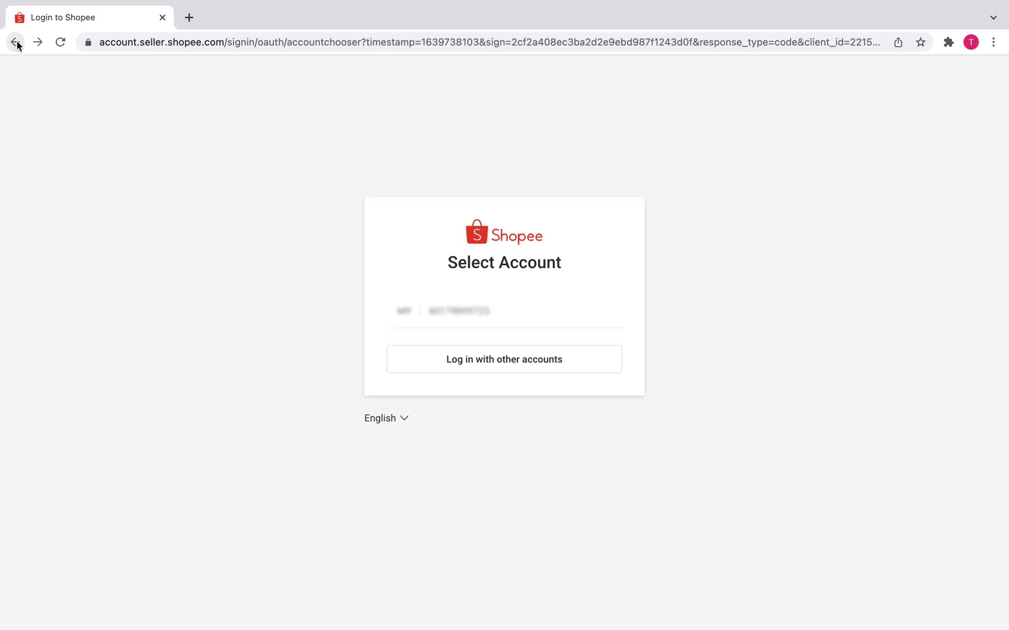
left_click(15, 42)
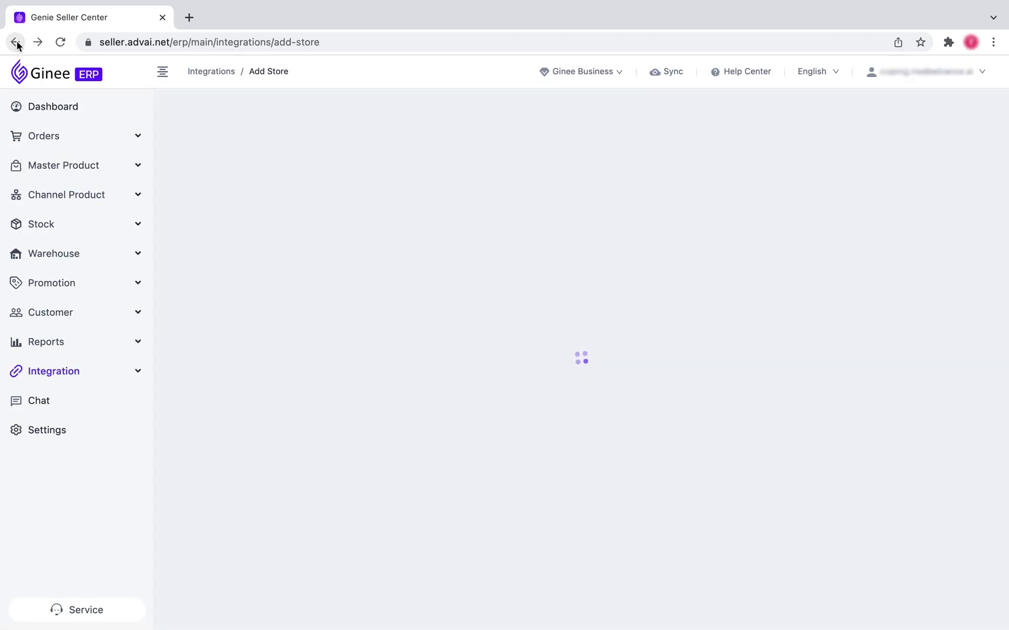
Scroll through the Shopee channel product list, then expand the Stock section
left_click(15, 42)
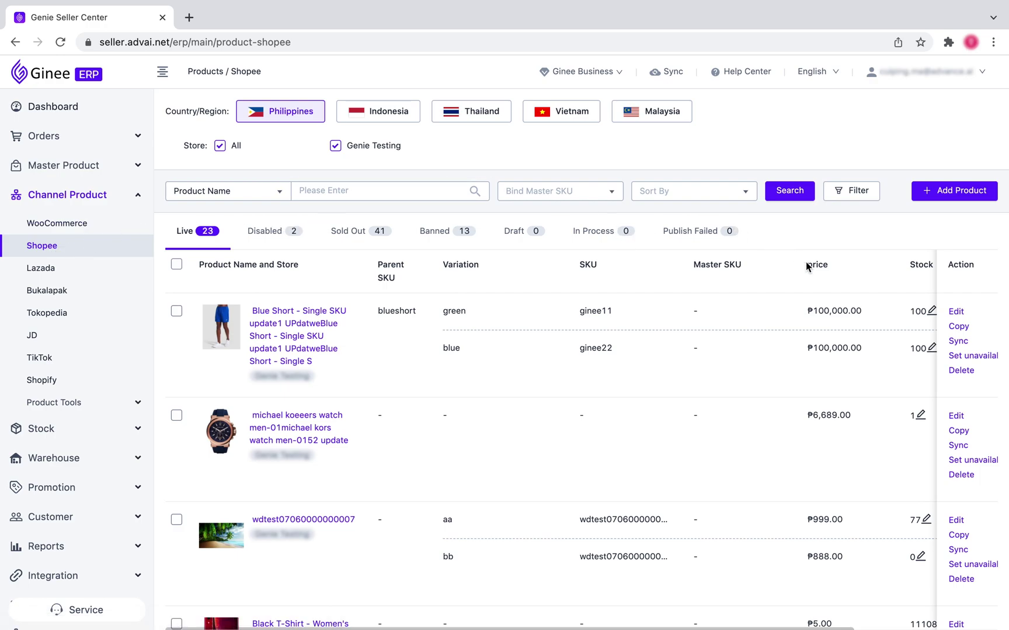
scroll(806, 266, "down", 2)
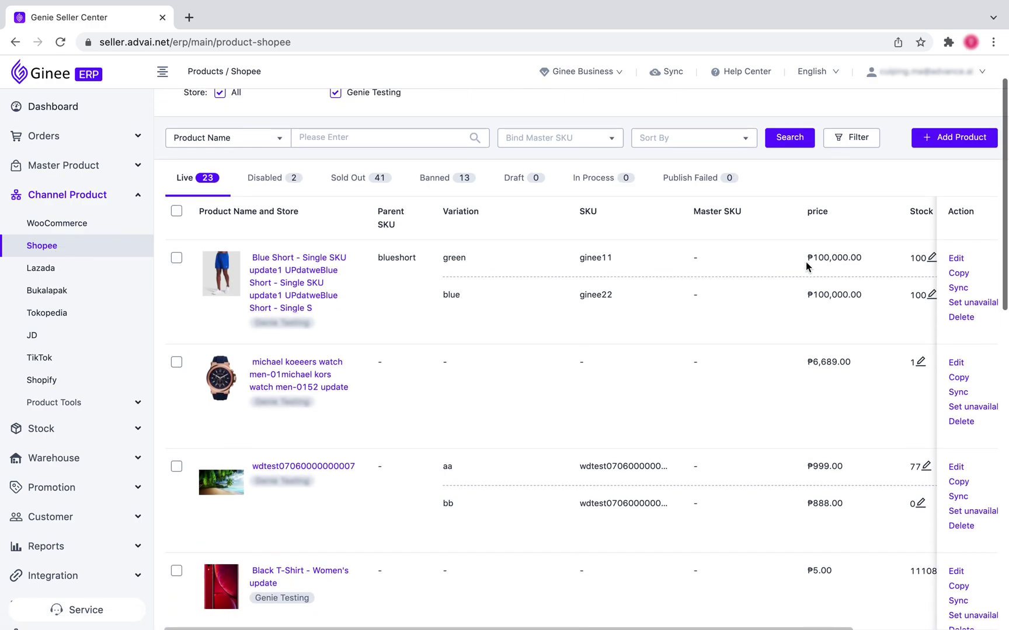
scroll(807, 265, "up", 1)
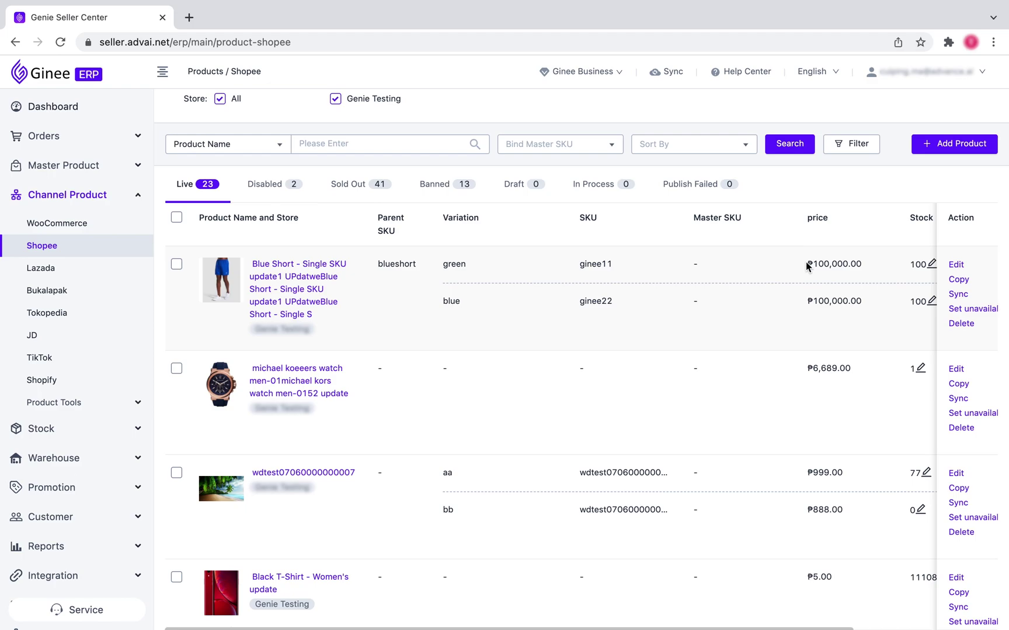
scroll(806, 261, "up", 1)
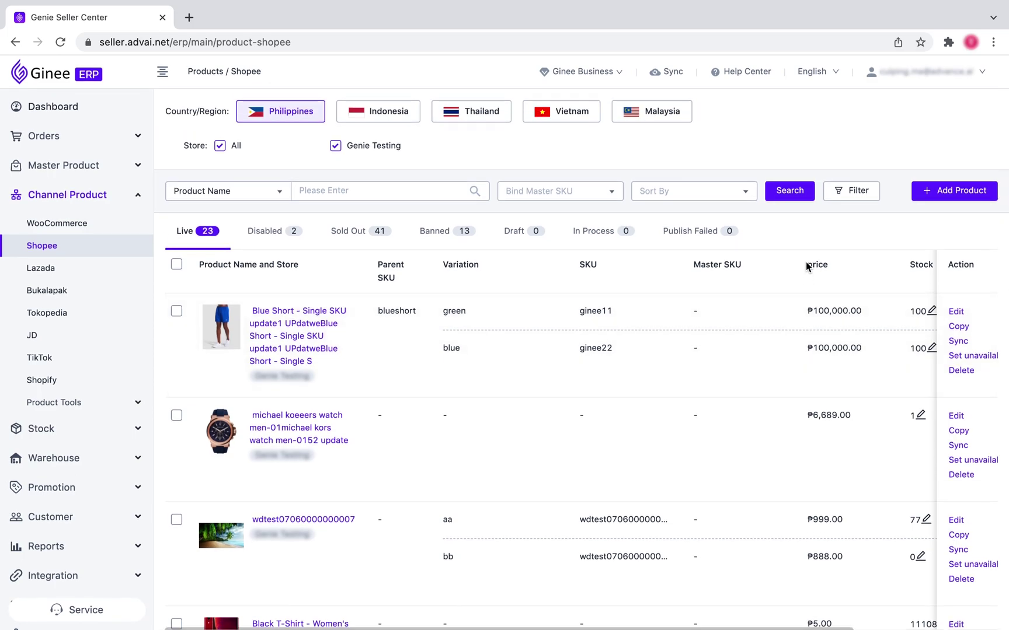
left_click(41, 429)
left_click(53, 257)
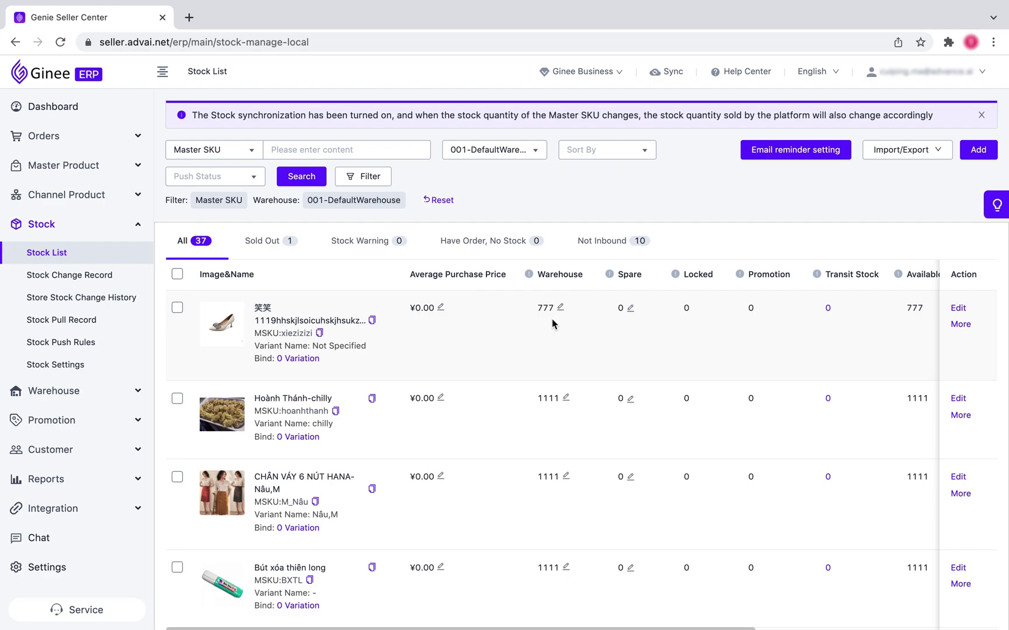
left_click(560, 308)
left_click(514, 304)
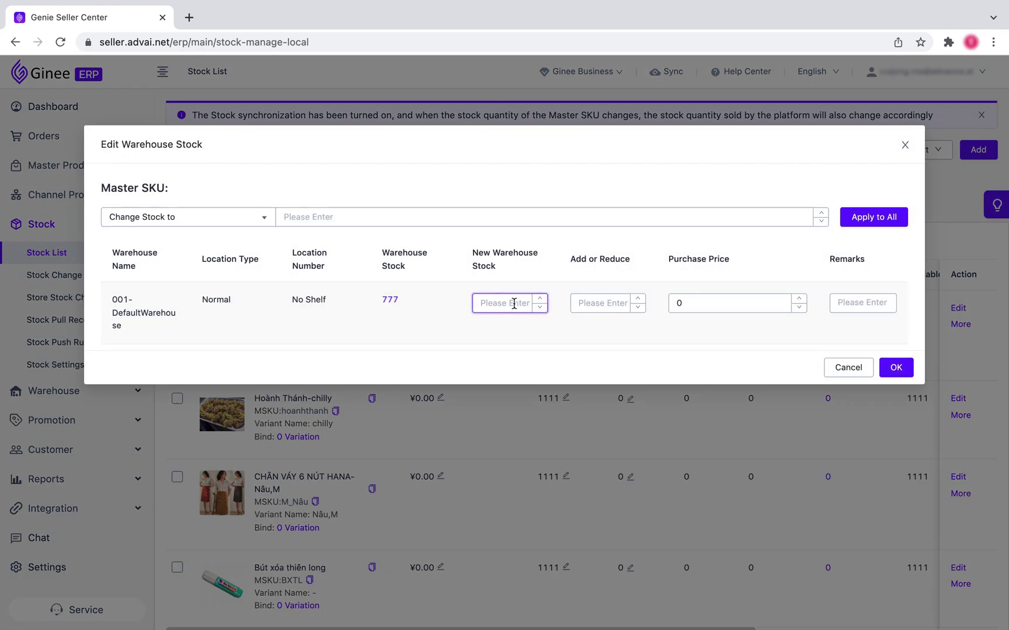
left_click(848, 367)
left_click(906, 153)
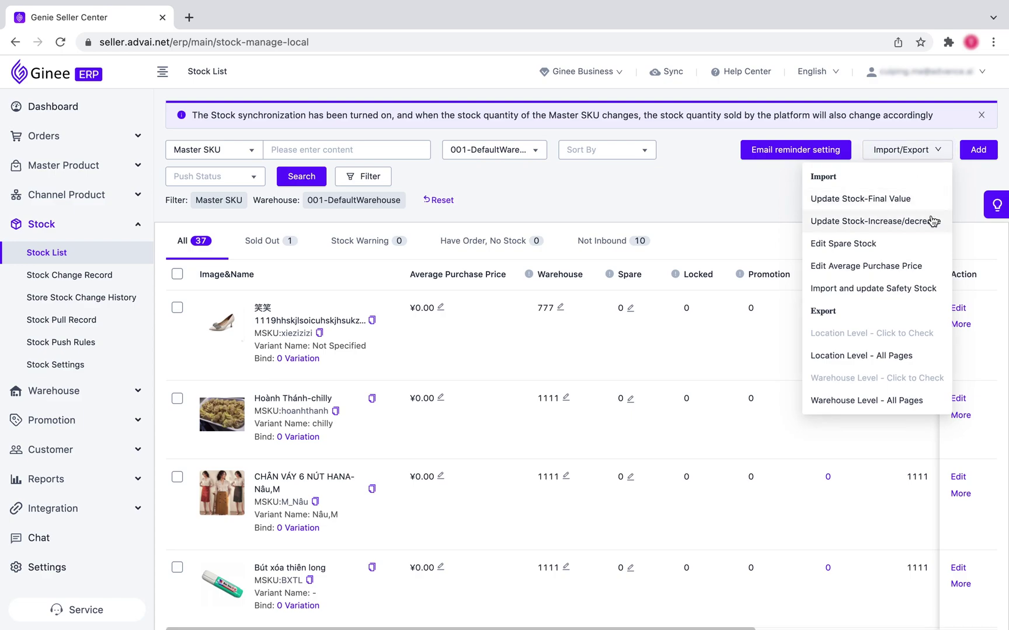
scroll(785, 350, "right", 5)
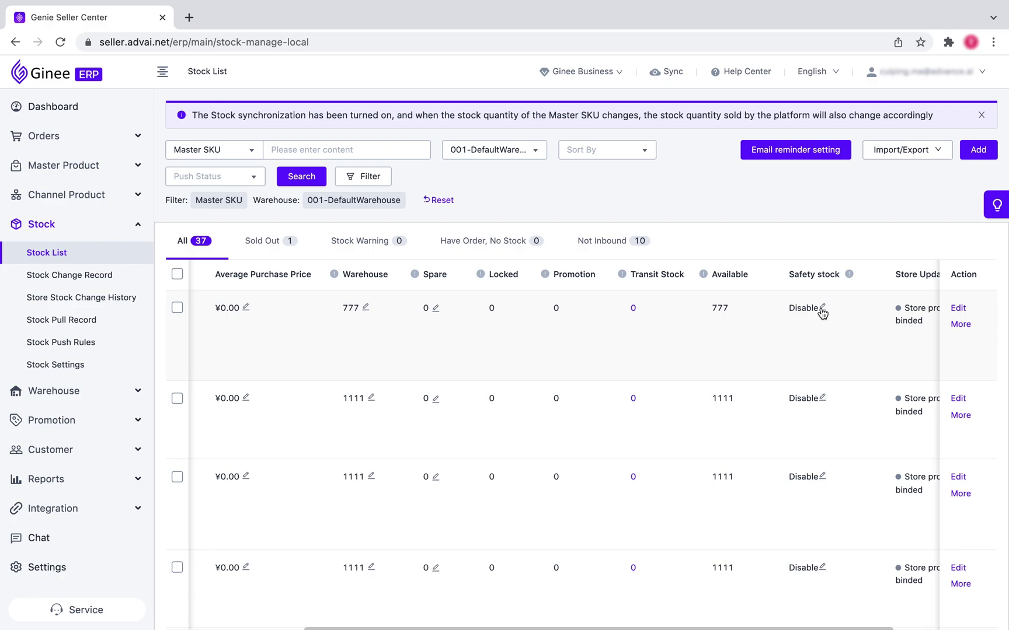
left_click(822, 309)
left_click(354, 209)
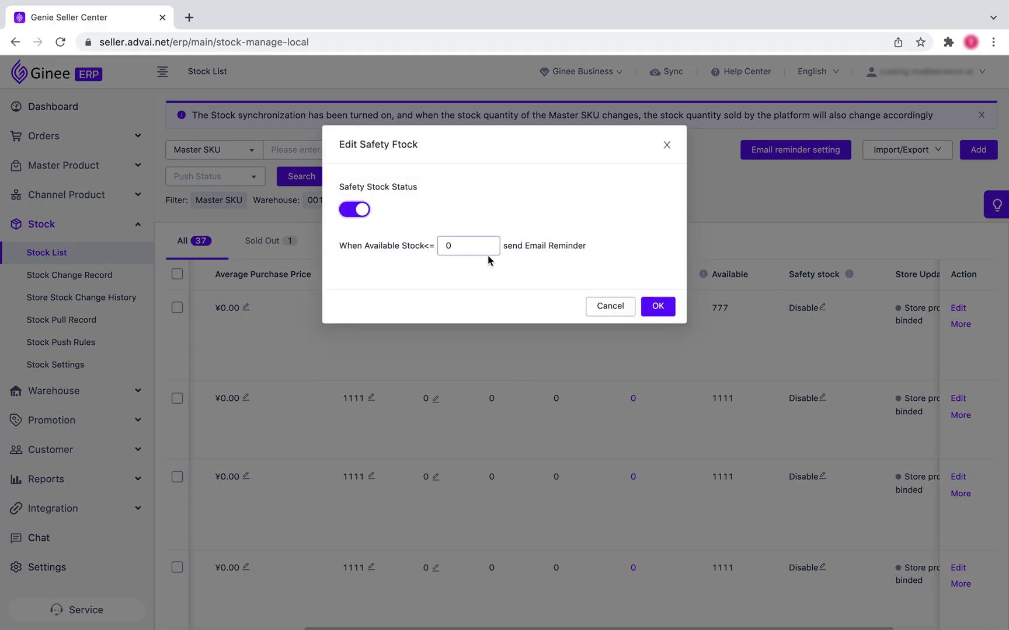
left_click(609, 311)
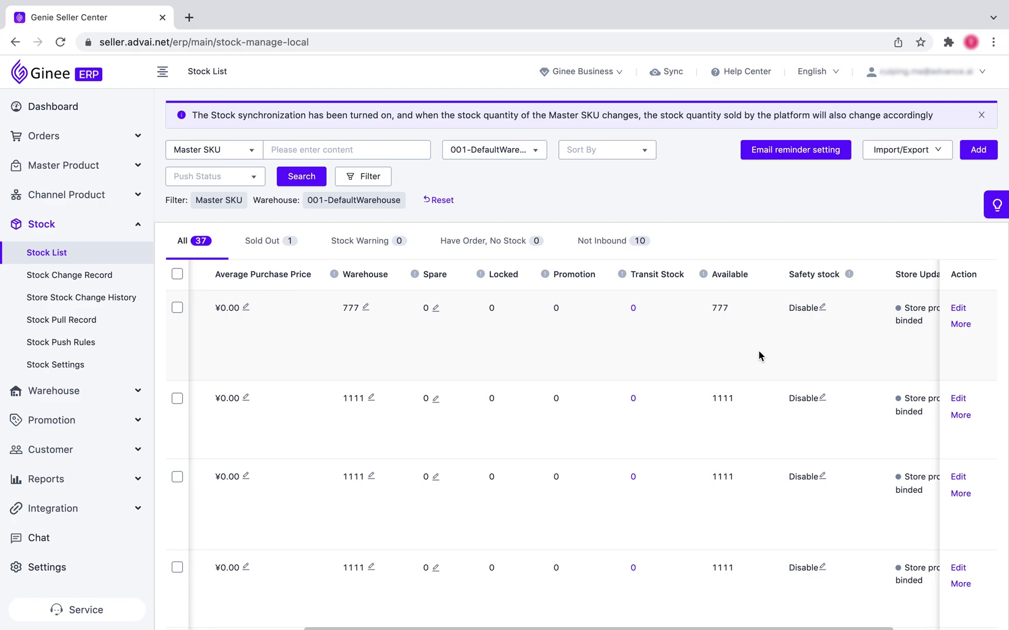
scroll(759, 356, "left", 5)
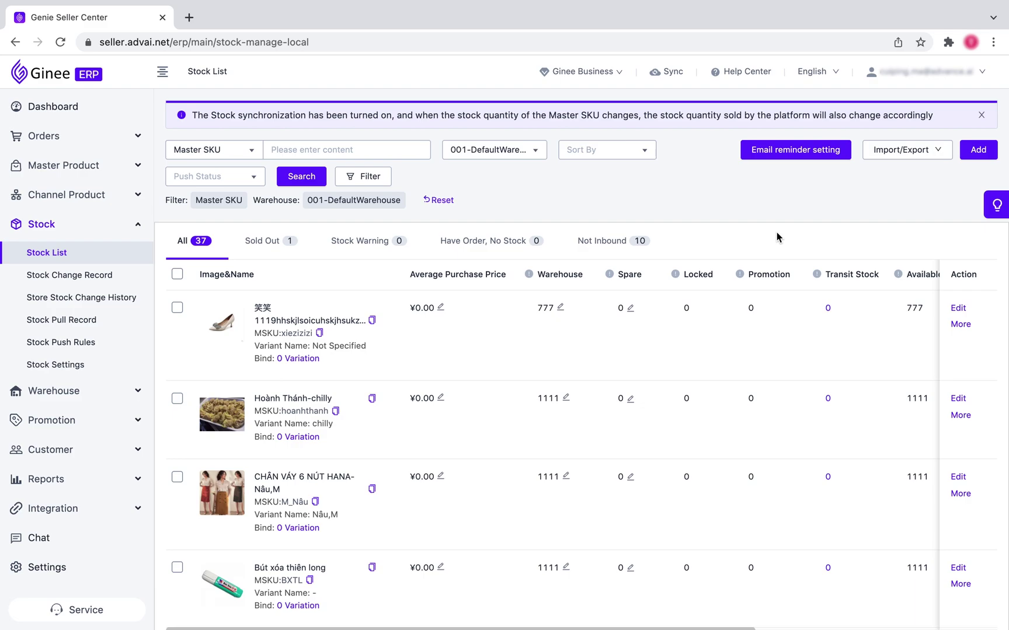
Open the Master Product List and view the store products bound to HT19678909yu
left_click(103, 178)
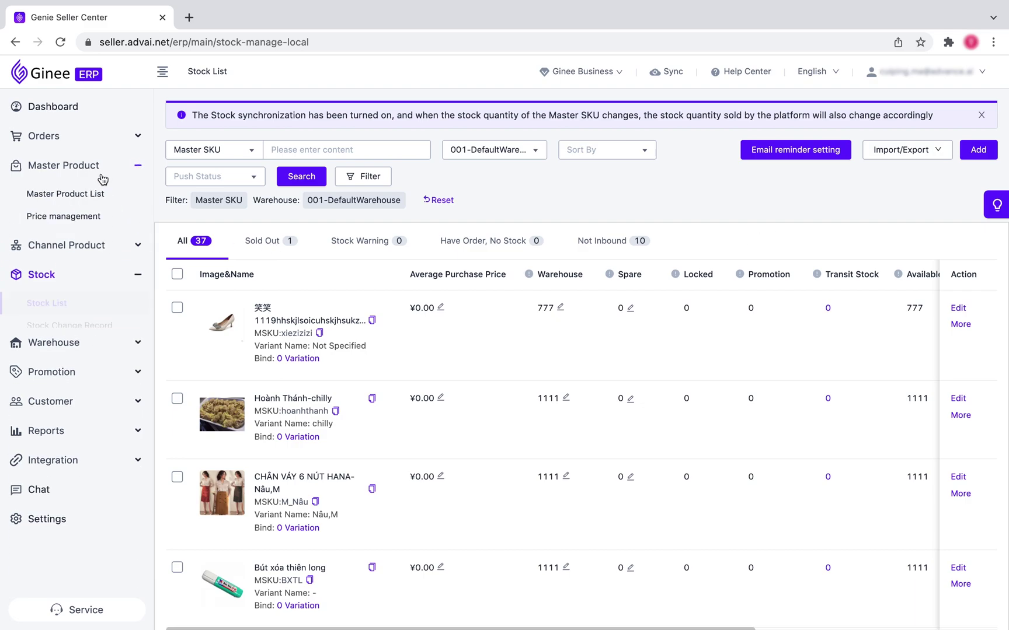
left_click(88, 194)
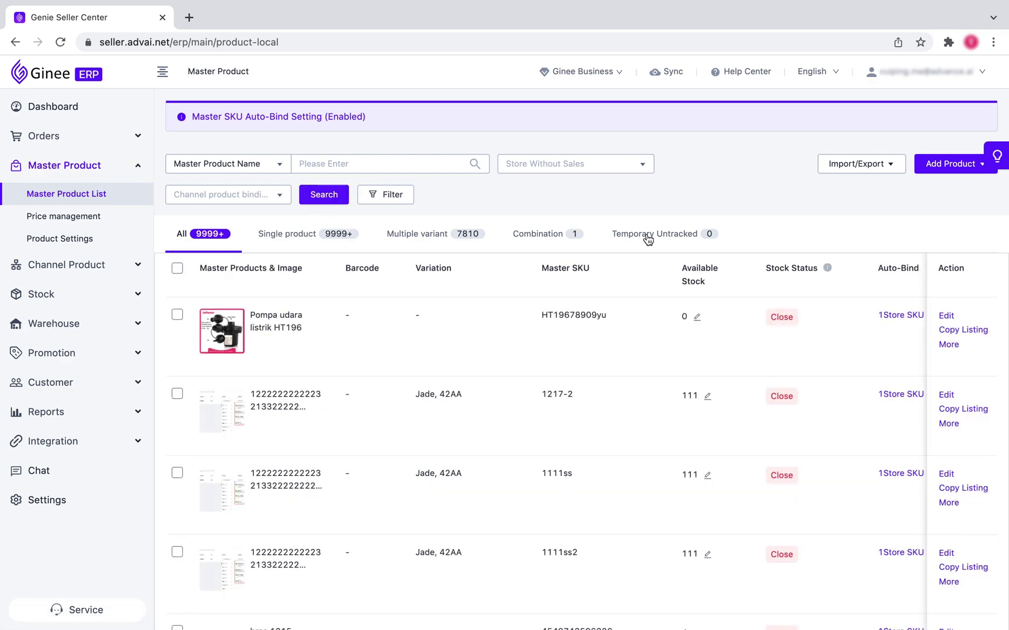
scroll(738, 336, "right", 5)
left_click(787, 315)
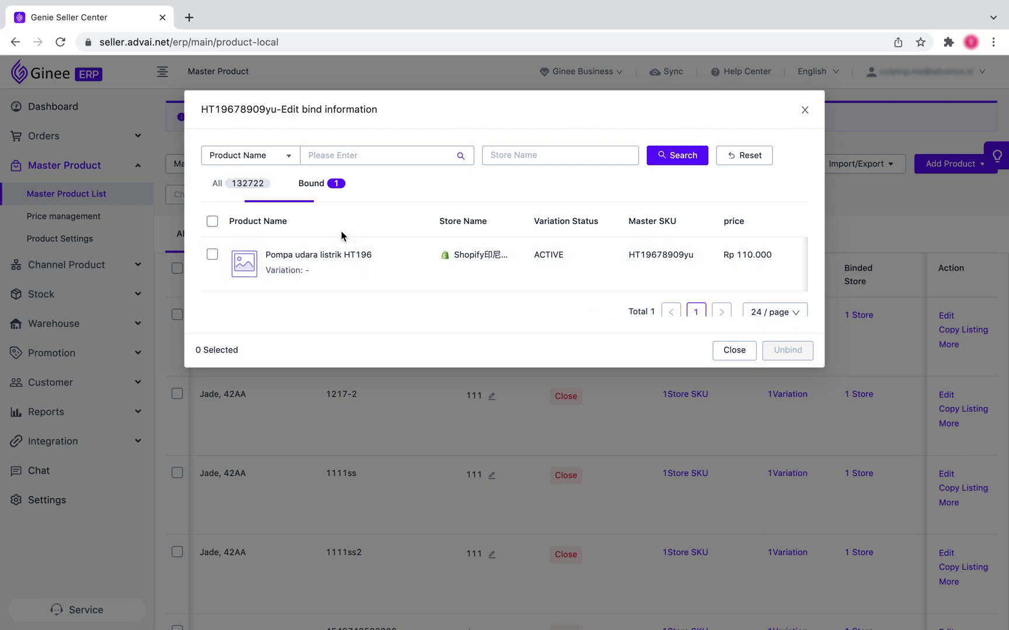
left_click(734, 351)
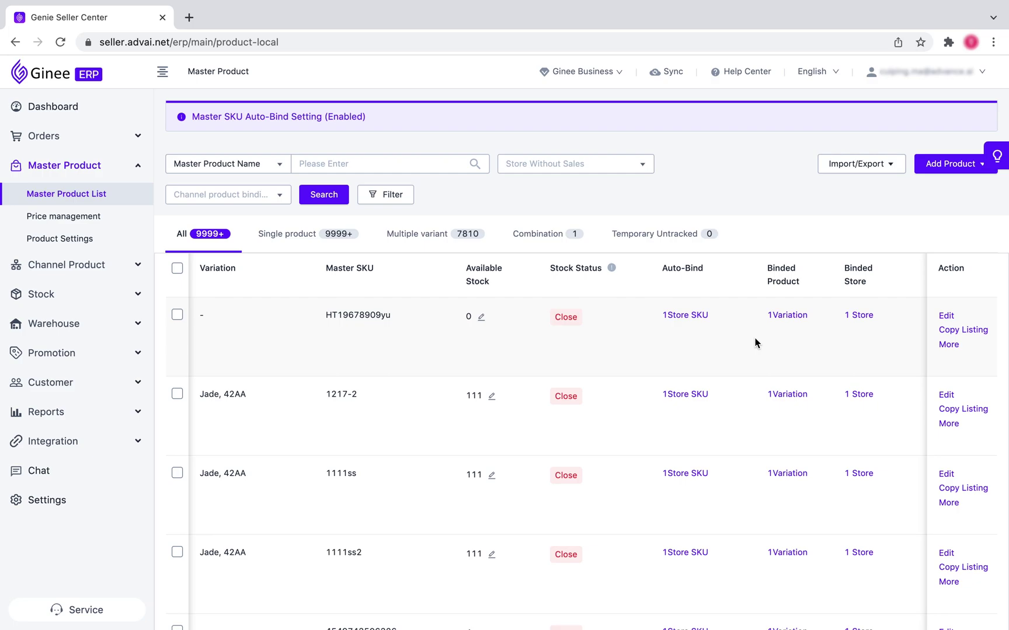
Recheck the binding details for HT19678909yu and close the Edit bind information dialog
scroll(755, 342, "left", 5)
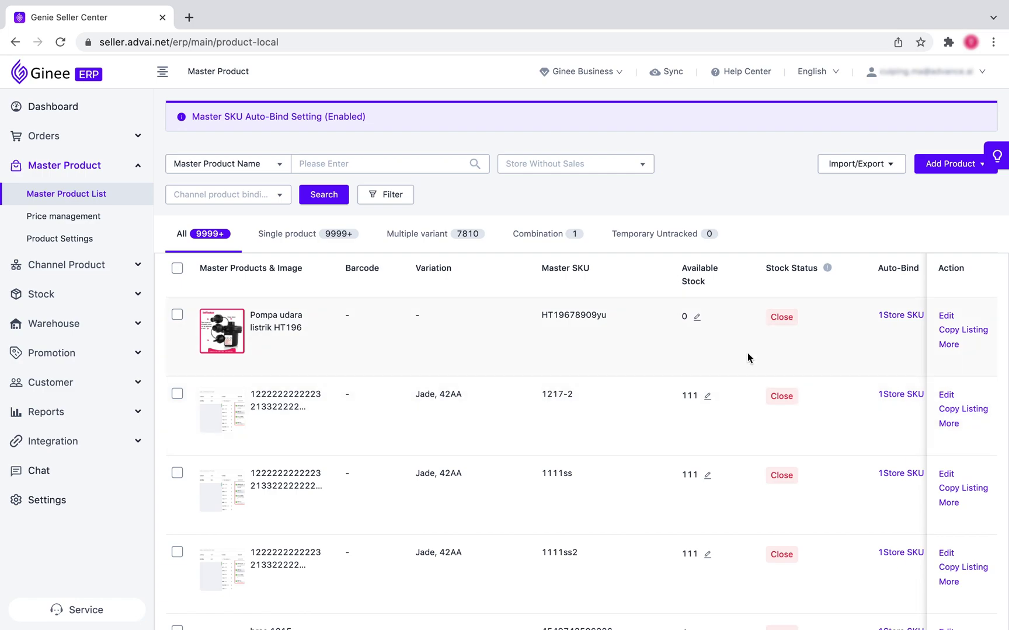
scroll(809, 361, "right", 5)
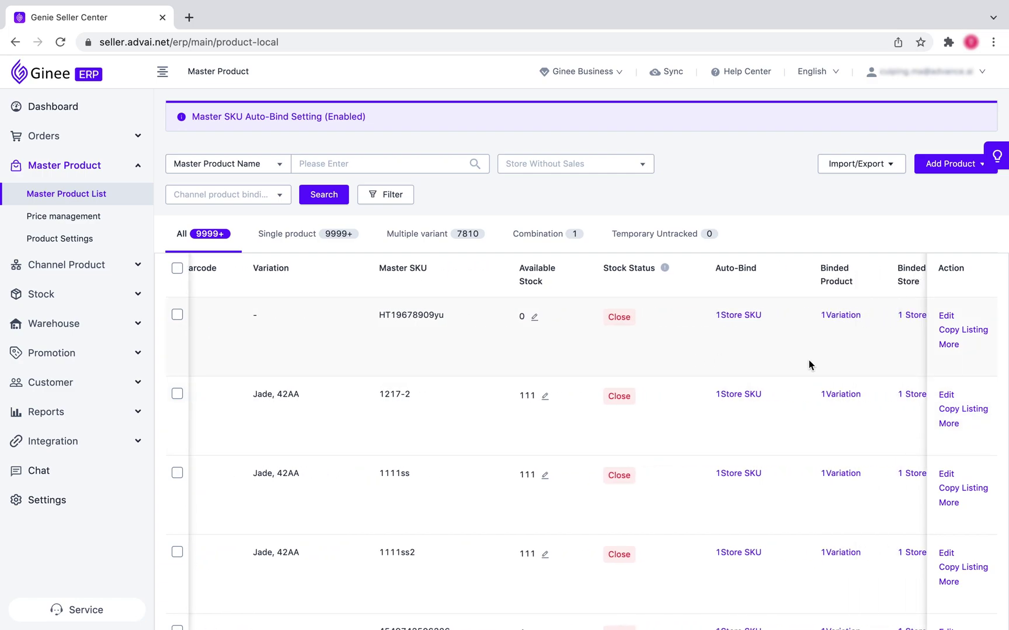
left_click(836, 318)
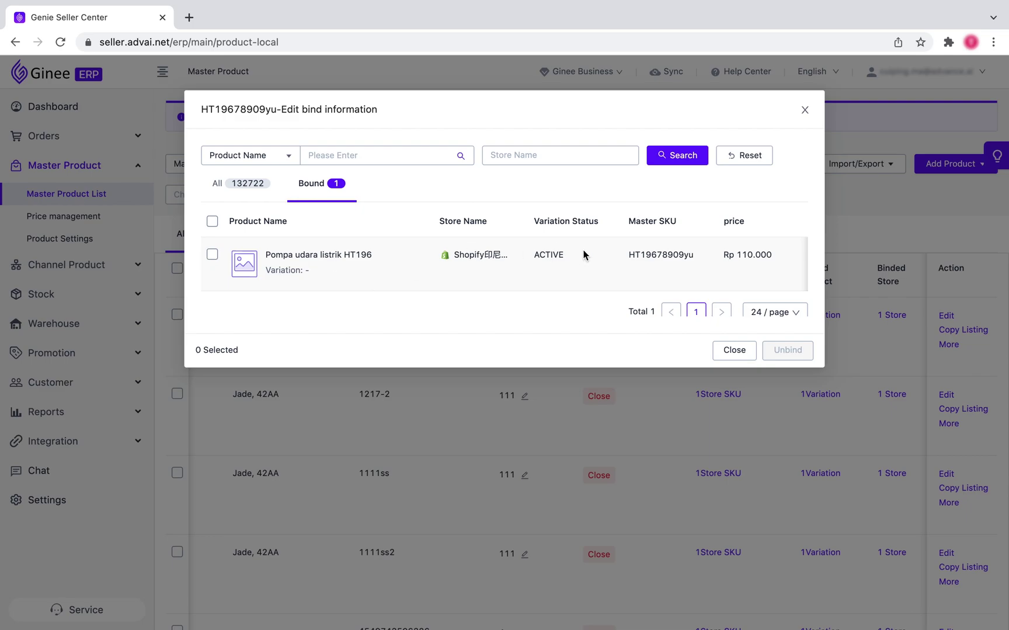
left_click(804, 110)
Review the account and package info under Settings > Basic Setting, then return to the overview
left_click(107, 507)
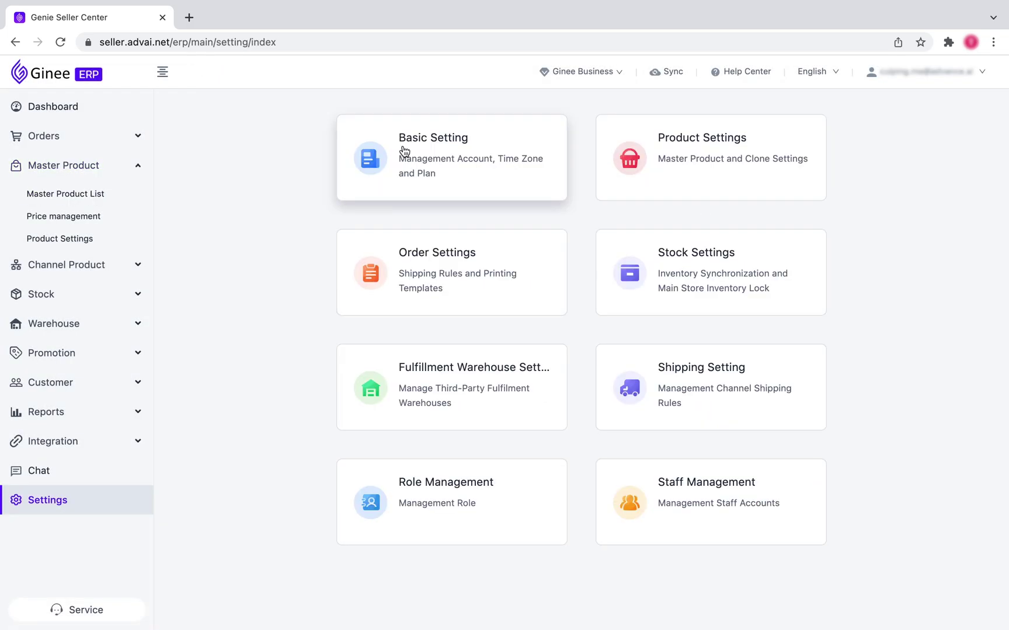
left_click(405, 152)
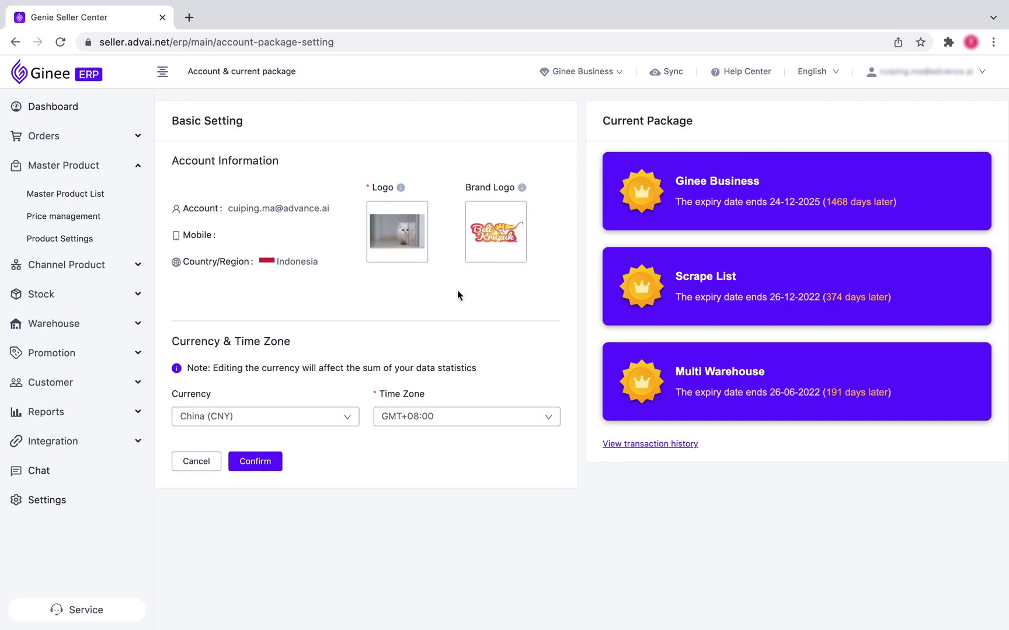
left_click(15, 42)
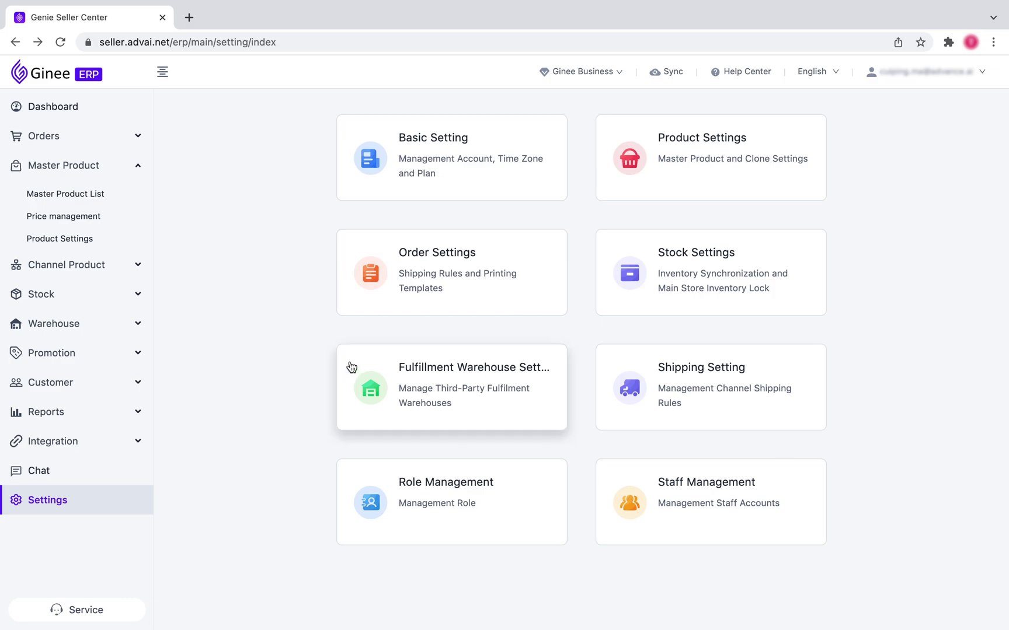
Open All Orders and scroll right to the courier, print status, store and sync columns
left_click(109, 145)
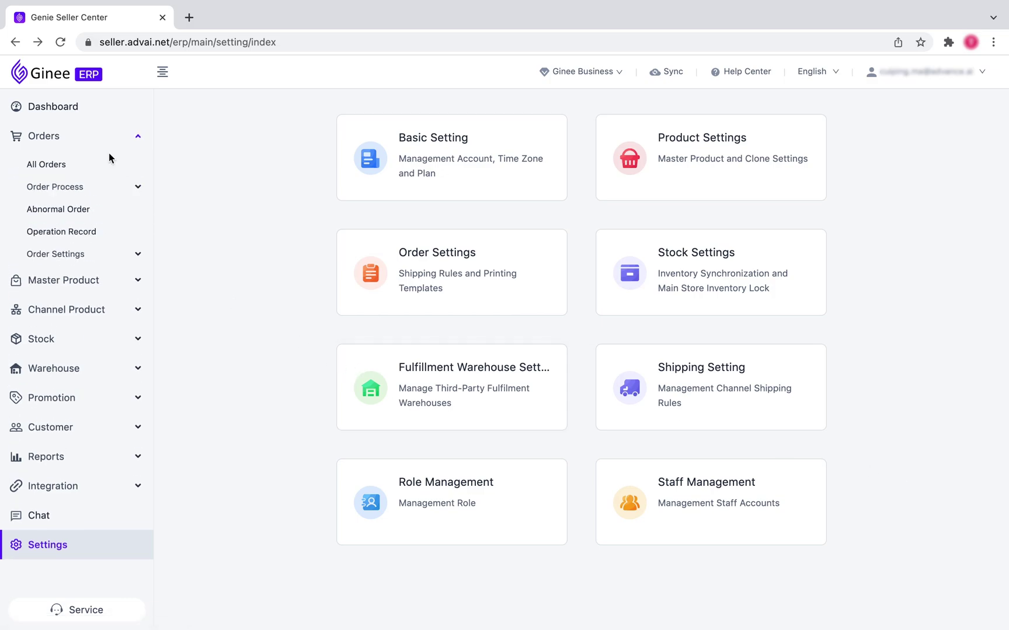
left_click(67, 166)
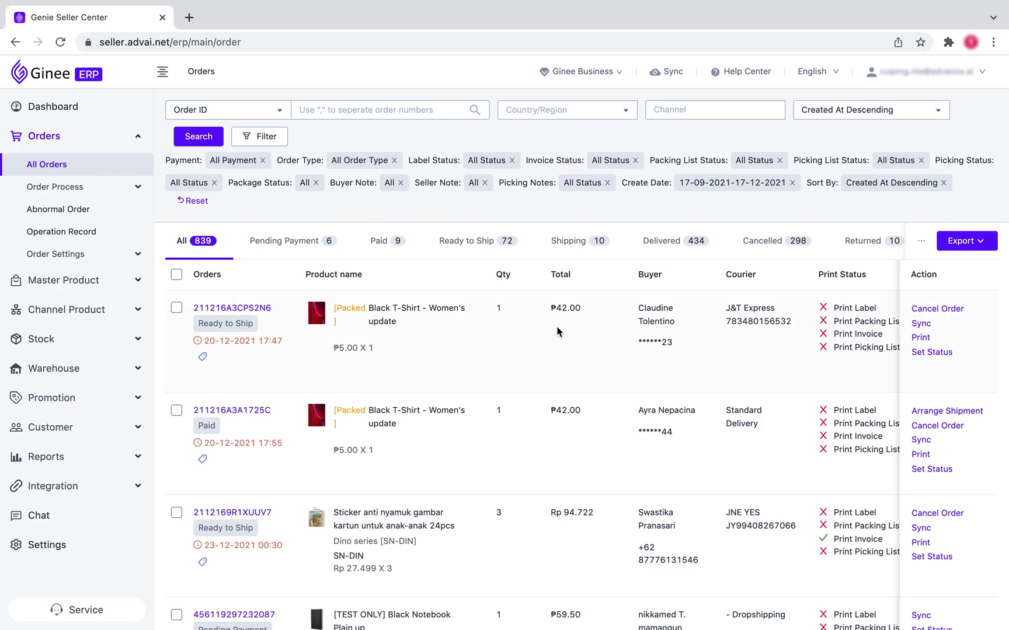
scroll(558, 332, "right", 5)
scroll(558, 331, "right", 3)
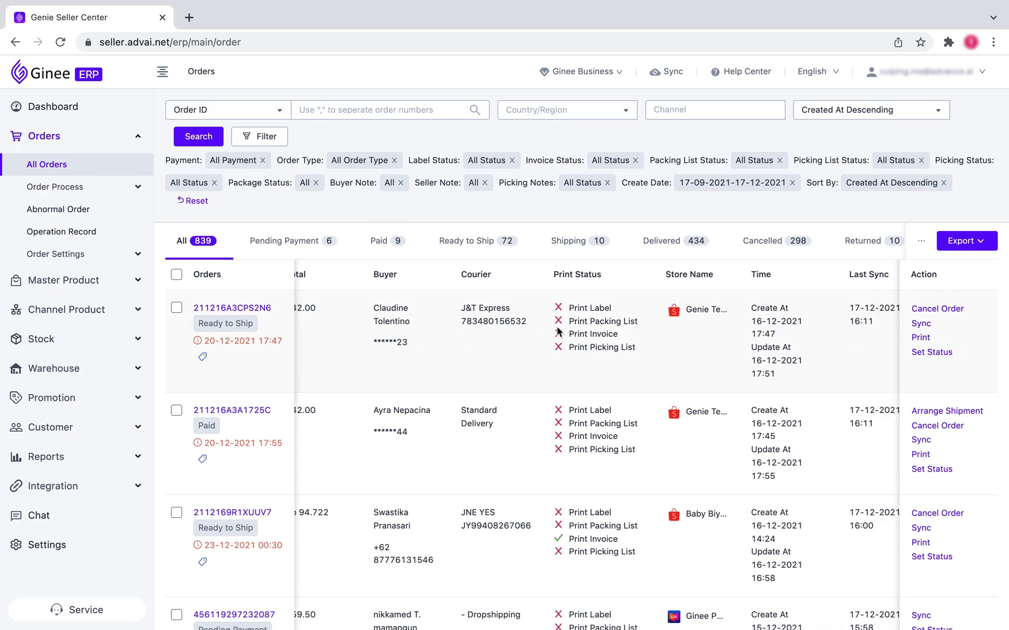